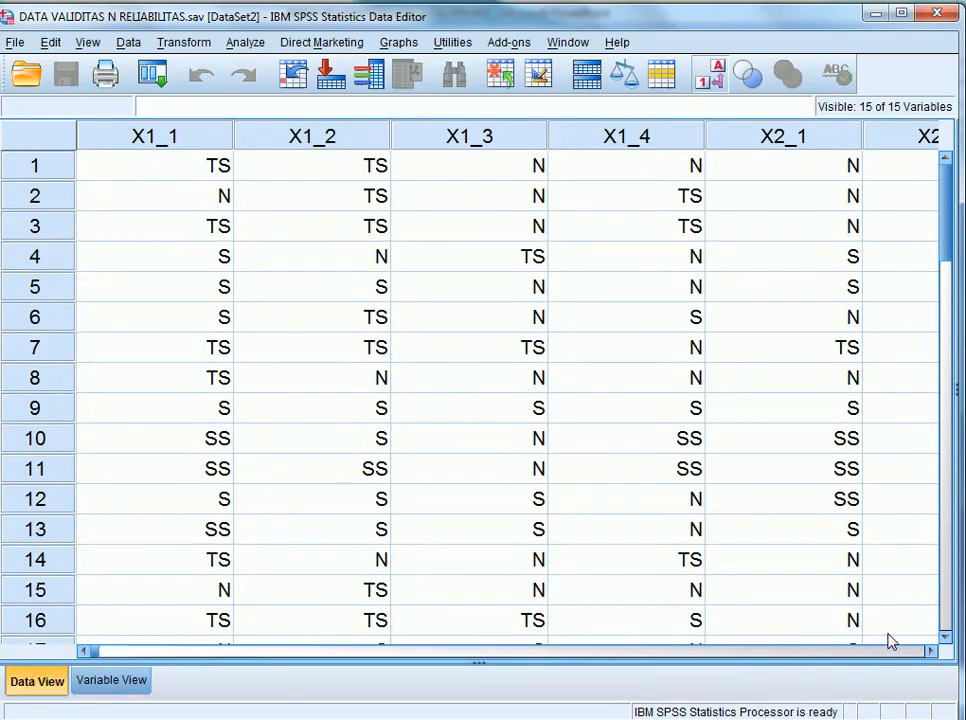
Examine the residual values in the RES_1 column of the data set.
left_click(929, 651)
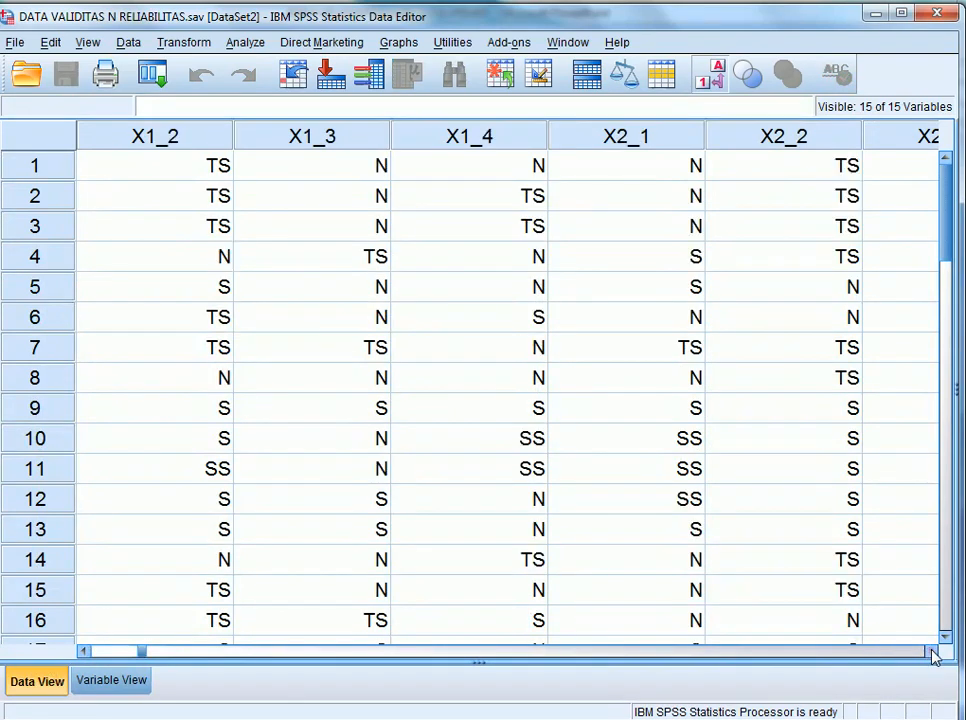
left_click(929, 651)
left_click(929, 651)
left_click(929, 651)
left_click(931, 652)
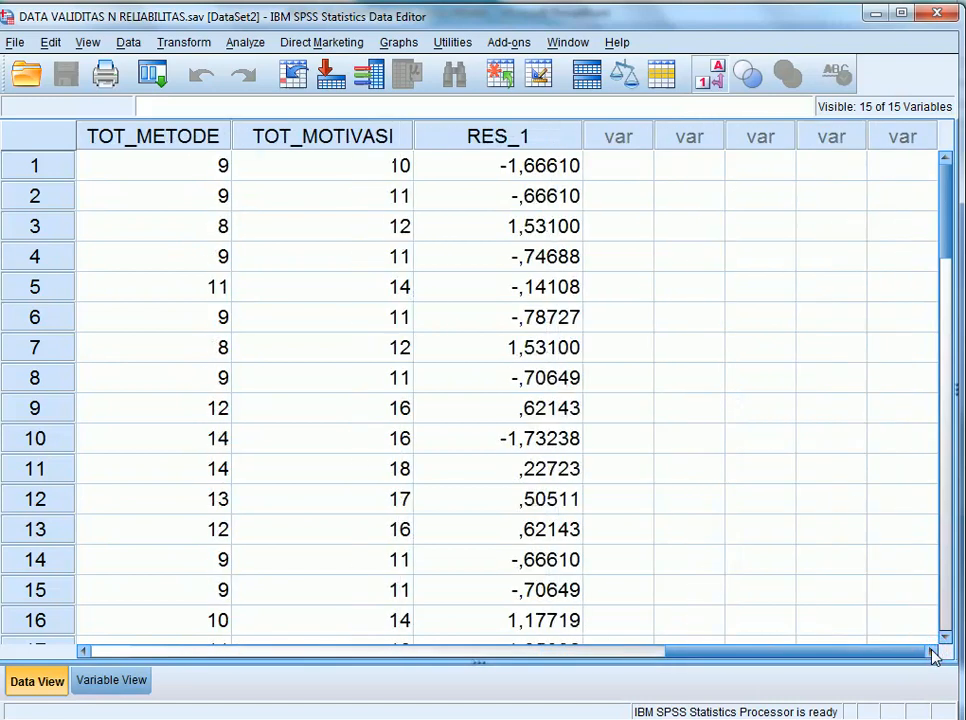
left_click(548, 140)
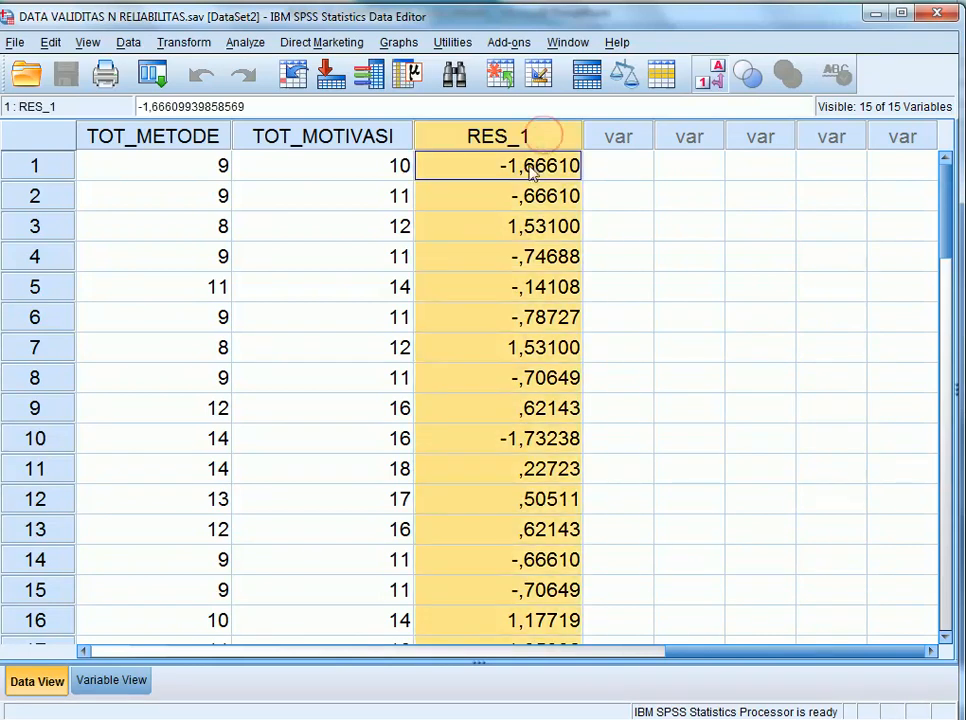
left_click(552, 167)
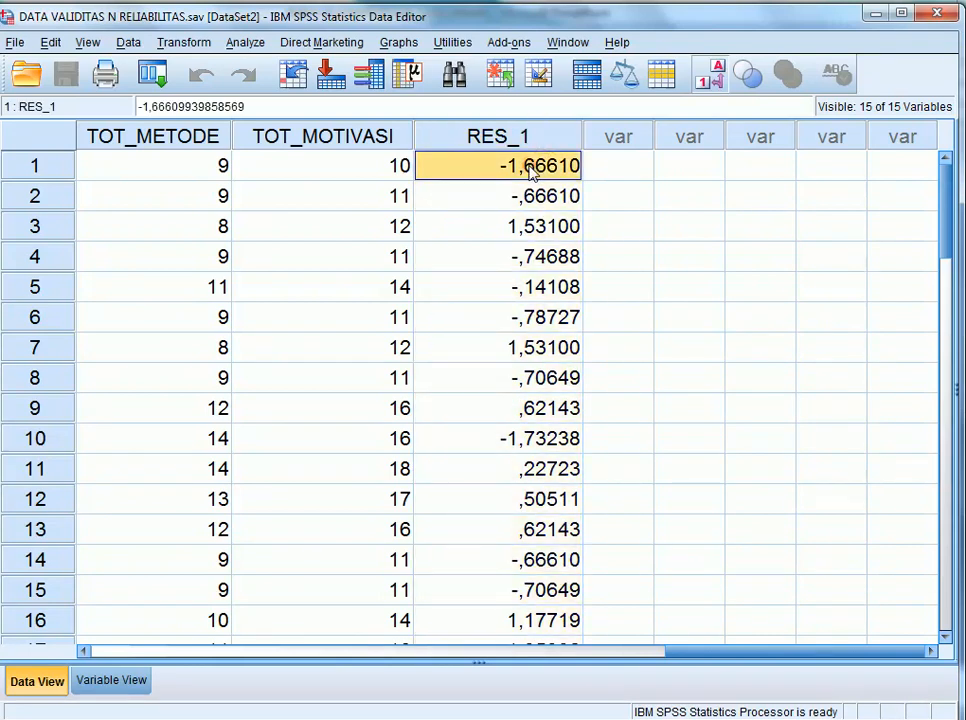
left_click(517, 220)
left_click(519, 178)
Start a Compute Variable operation with abs_res1 as the target variable.
left_click(190, 44)
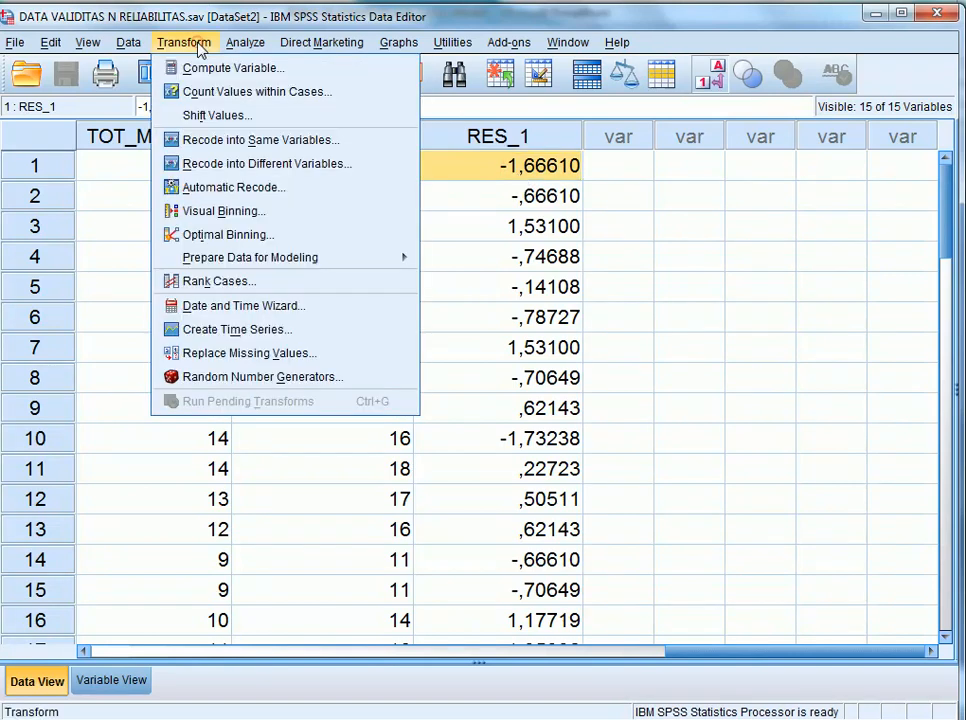
left_click(211, 68)
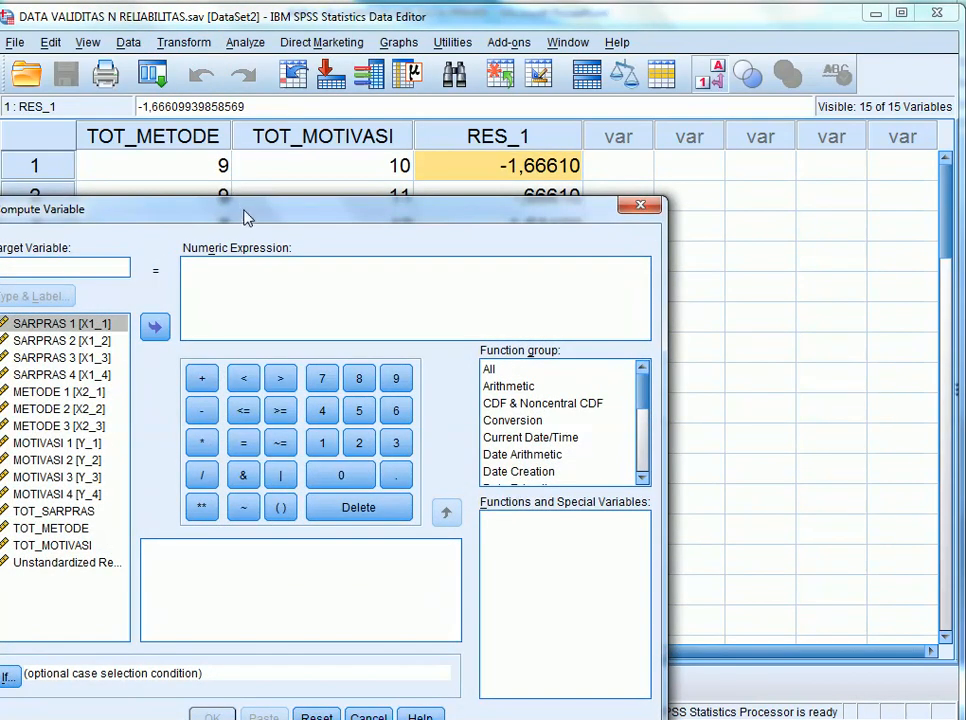
left_click_drag(244, 210, 374, 130)
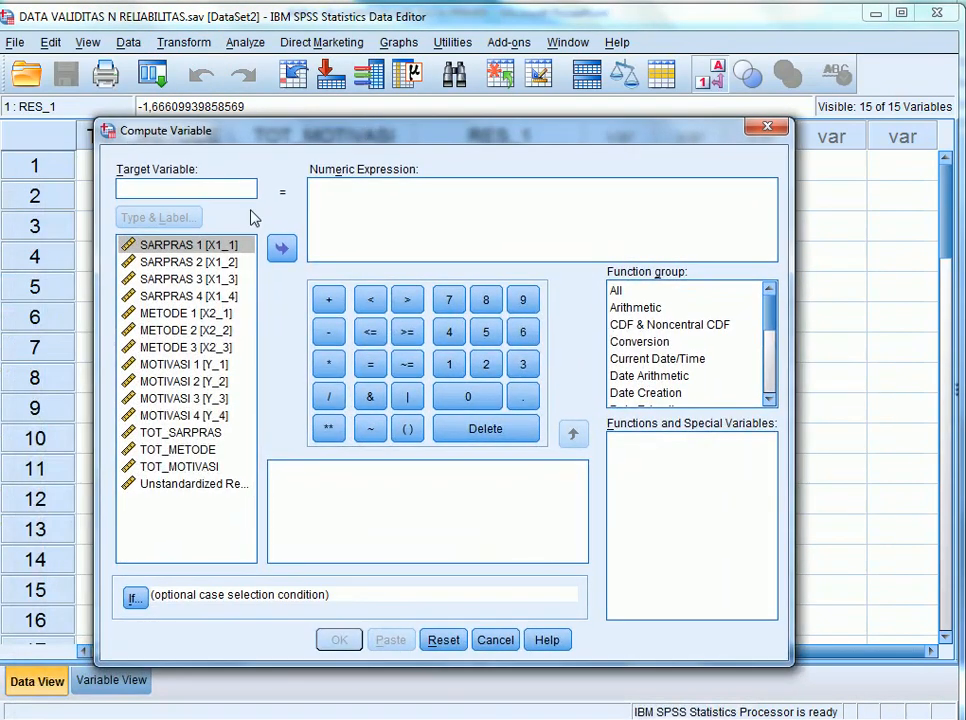
left_click(183, 182)
type("abs")
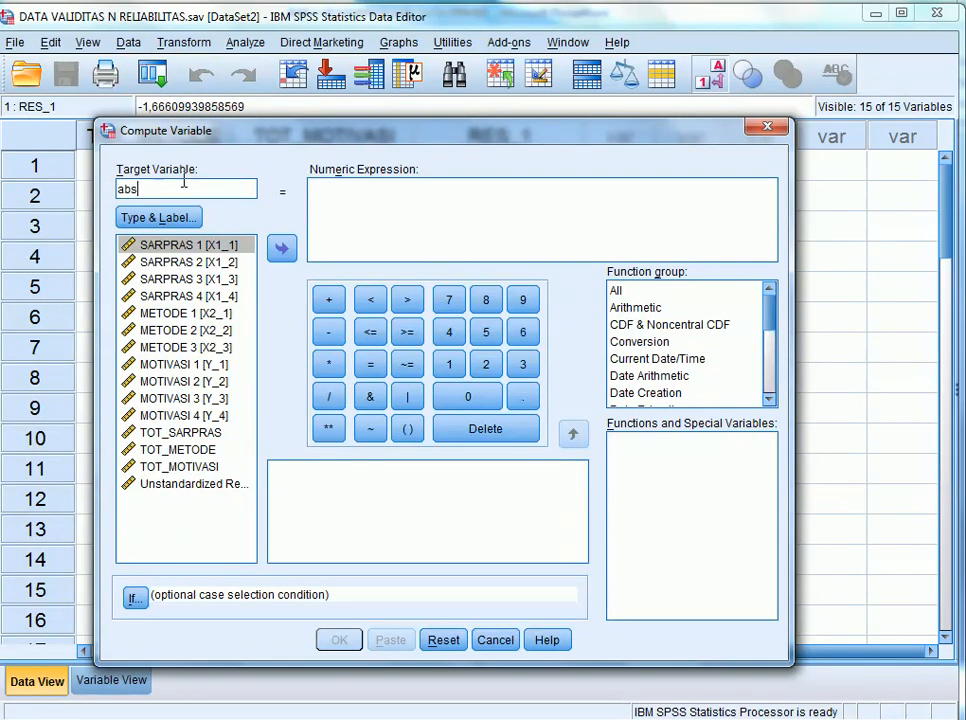
type("_res1")
left_click_drag(147, 192, 140, 192)
Build the numeric expression ABS(RES_1) from the Abs function and the Unstandardized Residual variable, and run the computation.
left_click(327, 186)
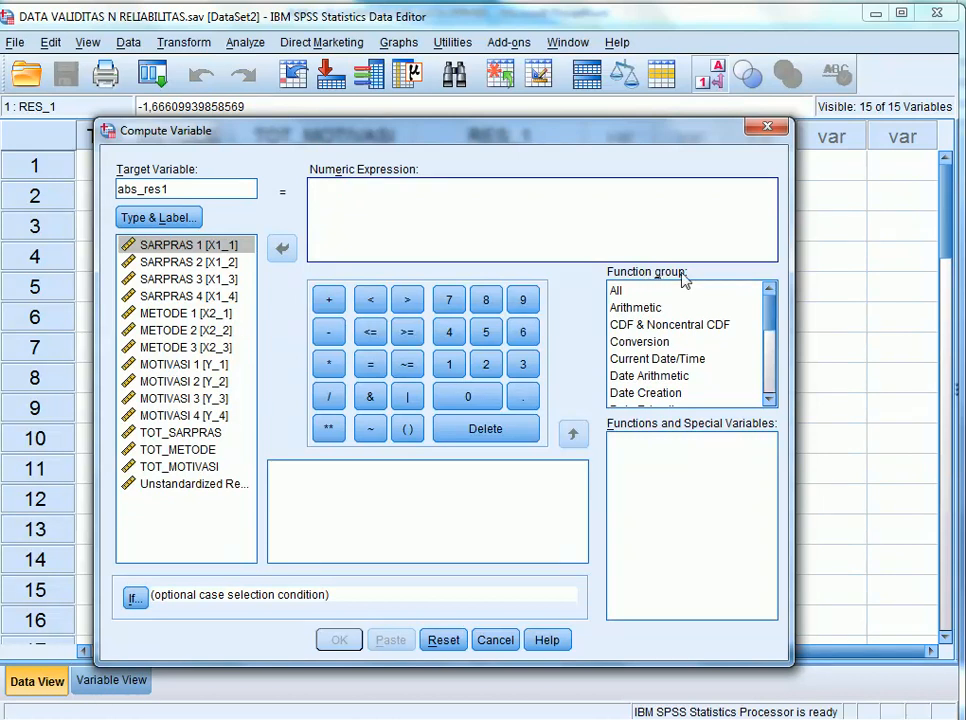
left_click(615, 293)
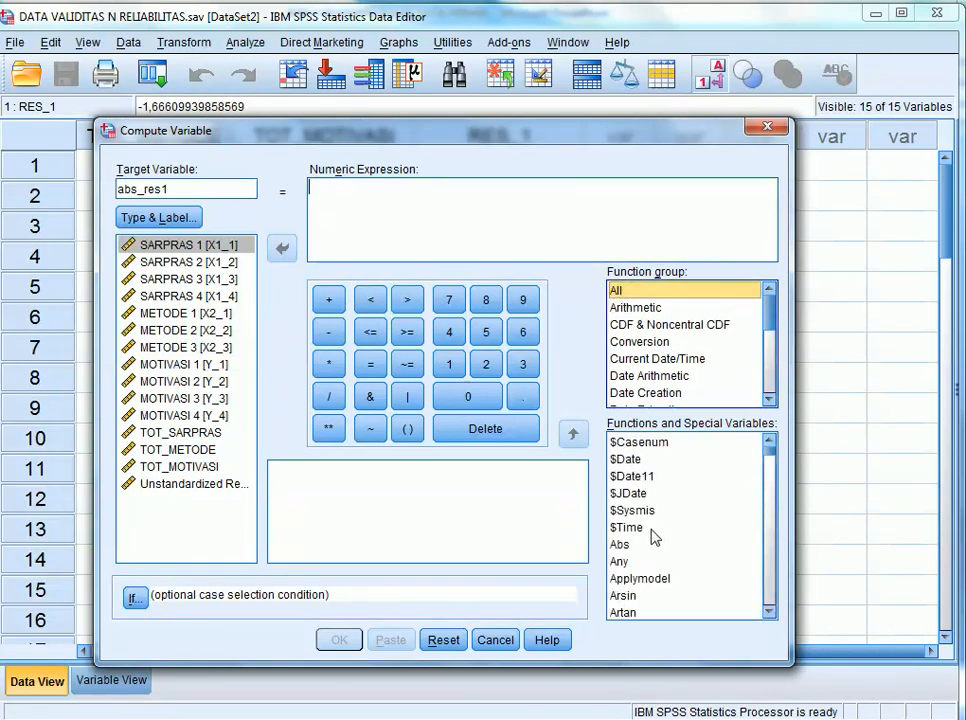
left_click(620, 549)
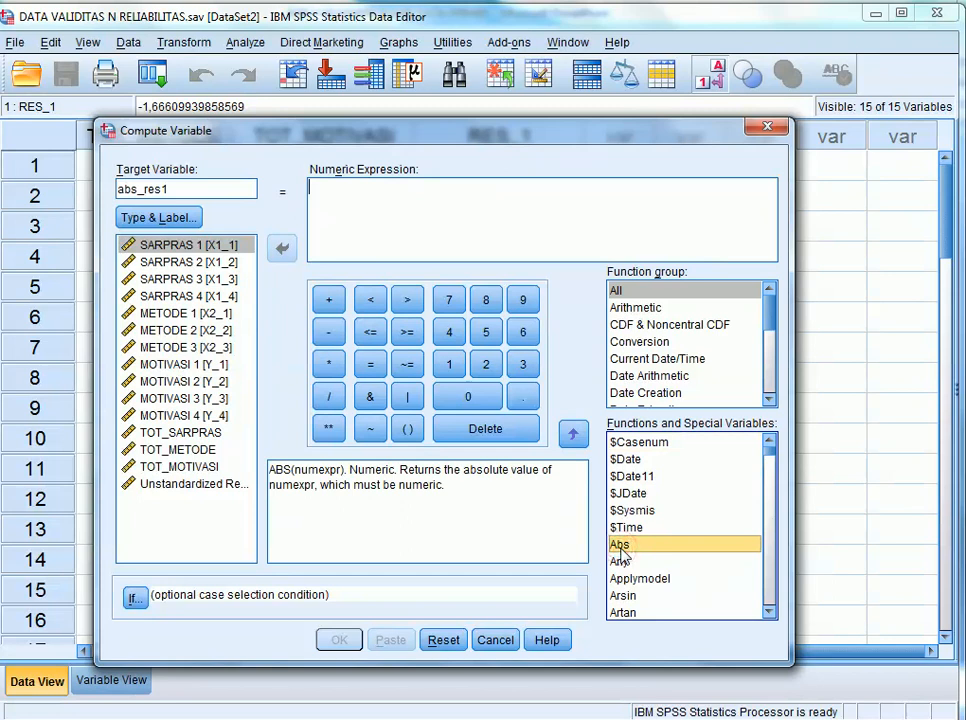
left_click(651, 290)
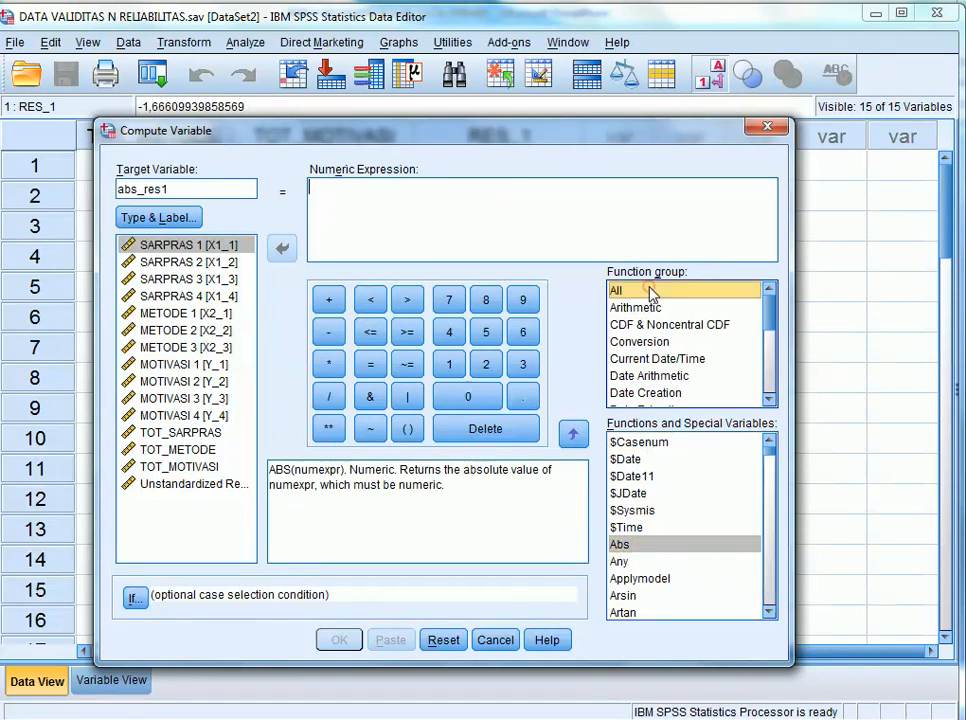
left_click(648, 546)
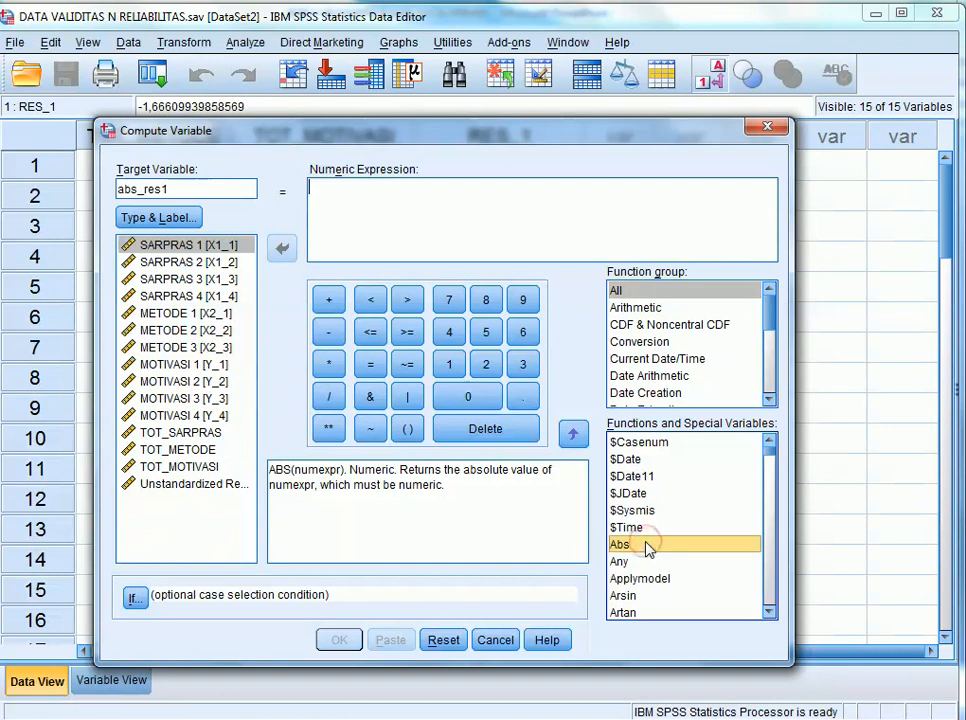
left_click(574, 436)
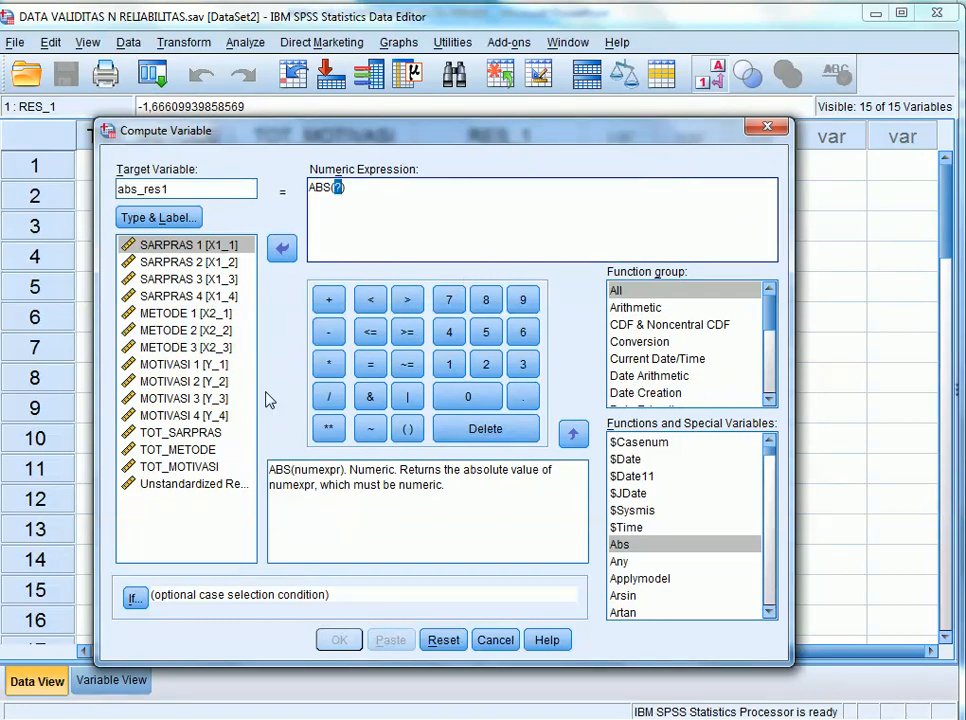
left_click(222, 488)
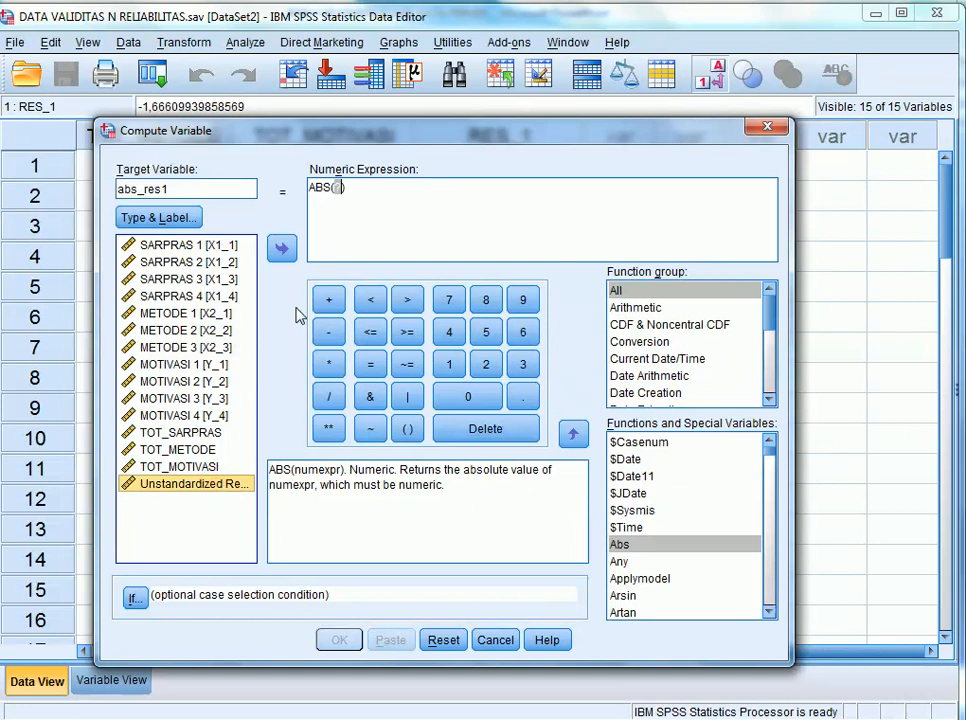
left_click(283, 250)
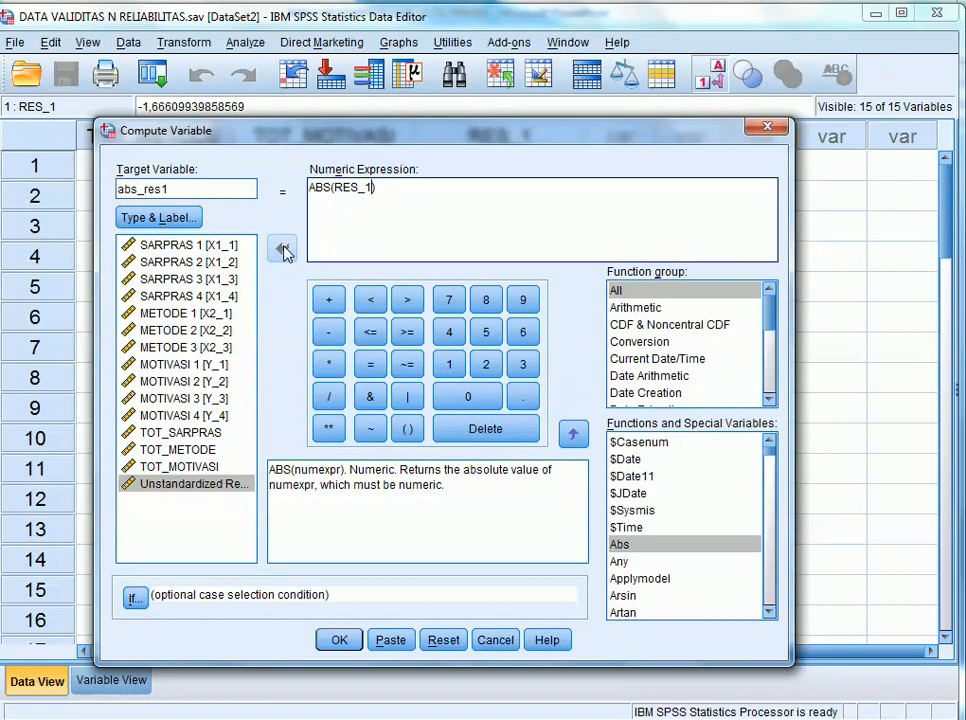
left_click(339, 640)
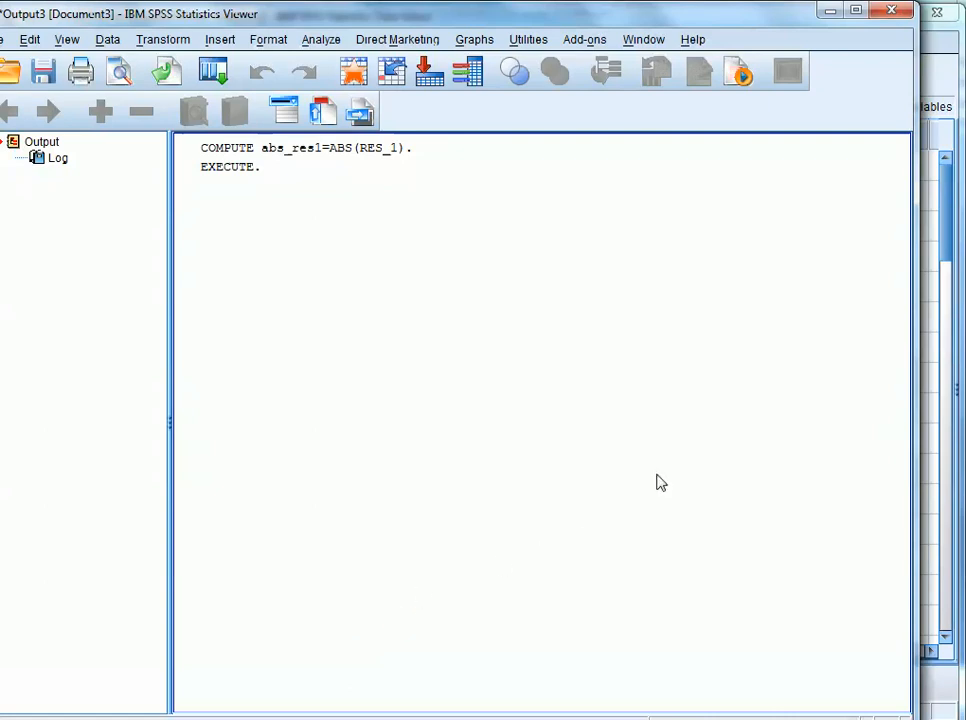
Return to the Data Editor and compare the RES_1 column with the abs_res1 column.
left_click(930, 313)
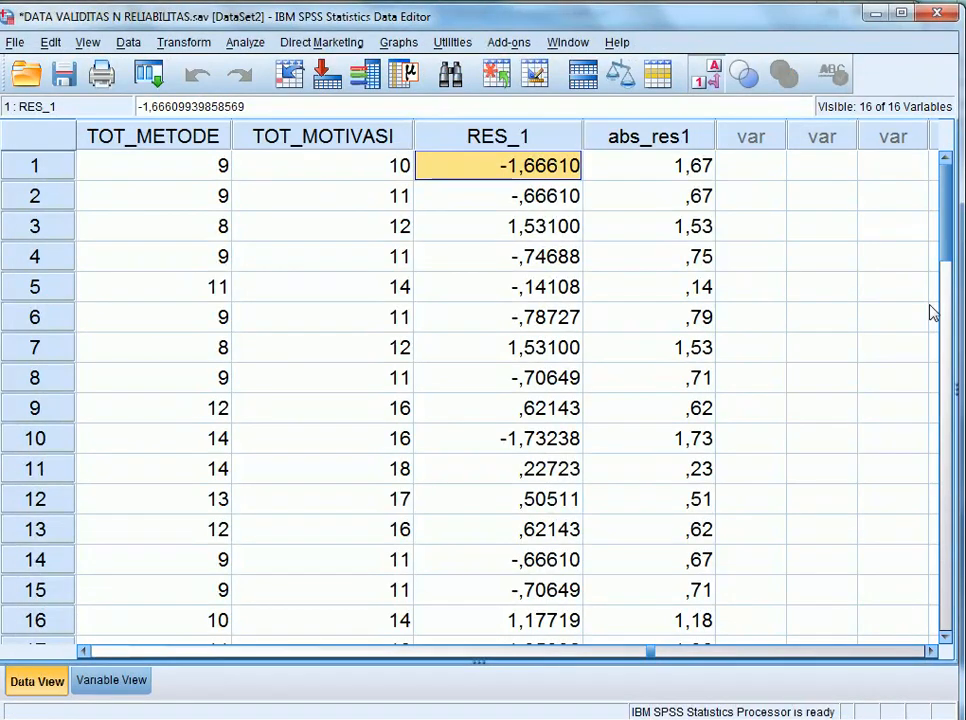
left_click(562, 137)
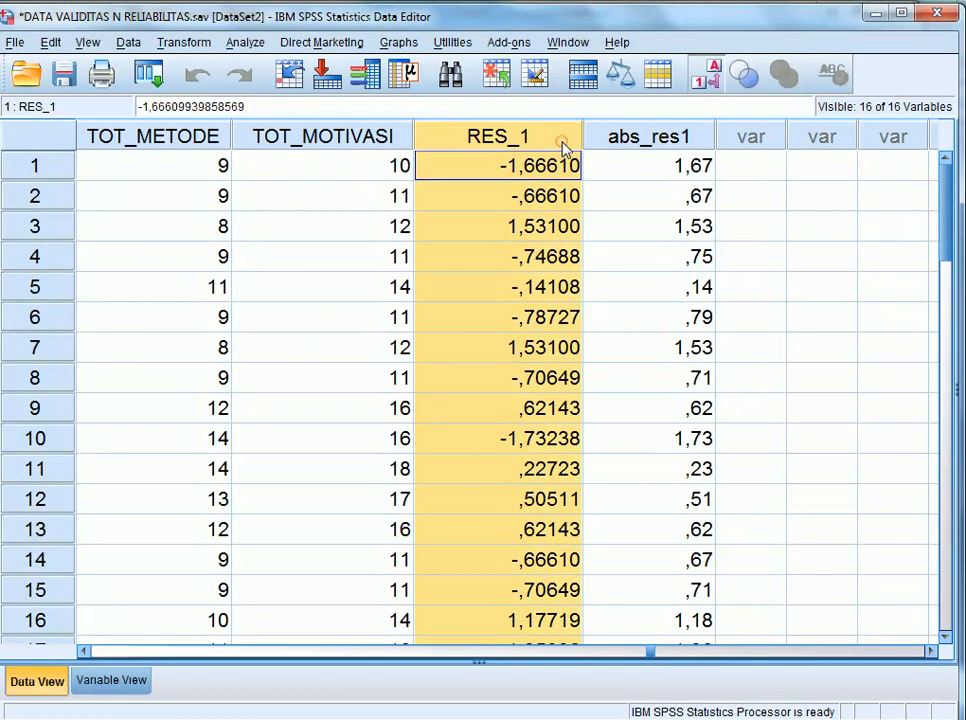
left_click(614, 148)
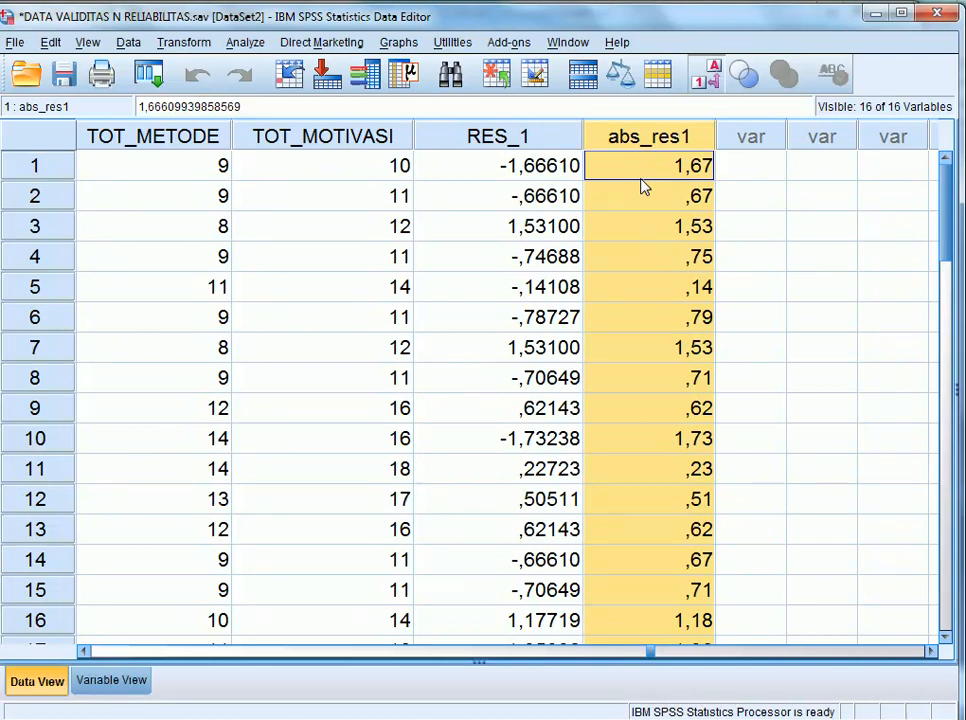
Open a linear regression, reset its previous settings and assign abs_res1 as the dependent variable.
left_click(245, 42)
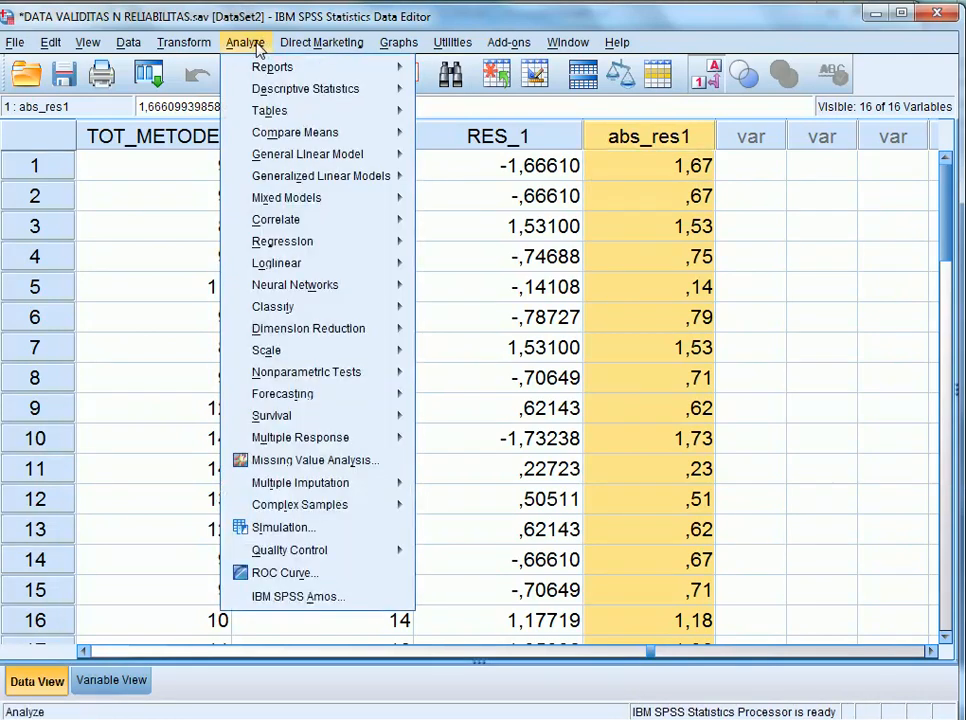
mouse_move(365, 250)
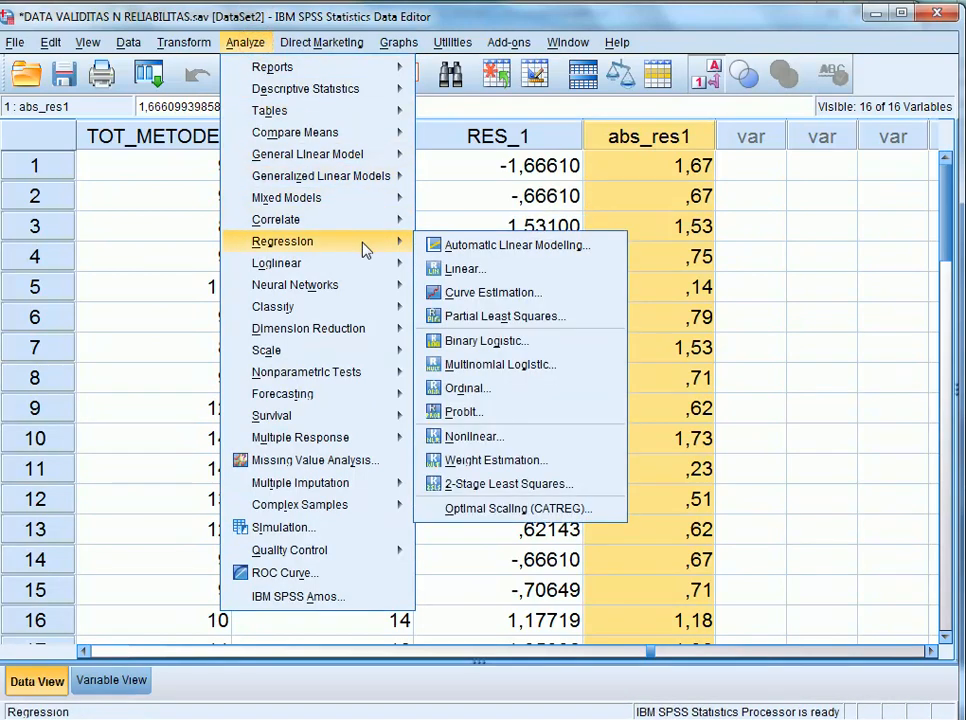
left_click(463, 270)
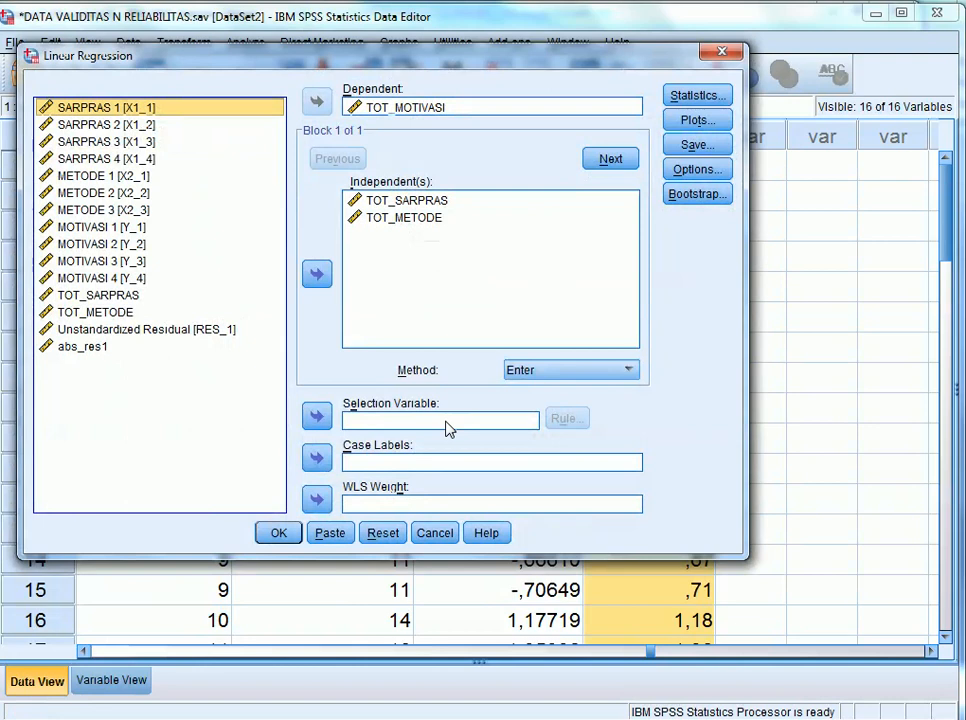
left_click(530, 153)
left_click(384, 532)
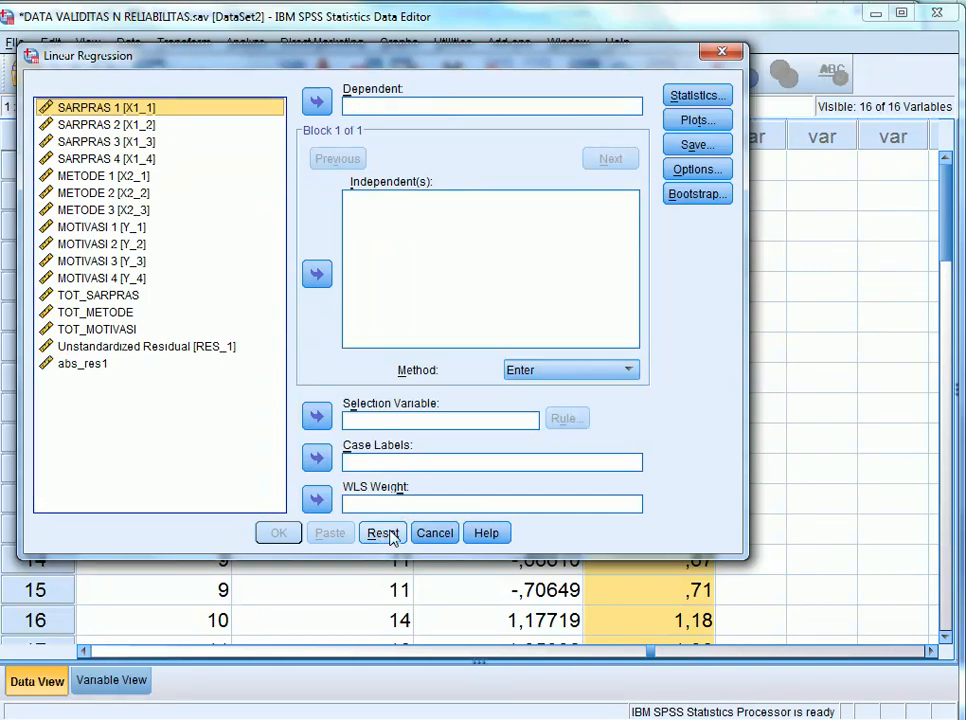
left_click(82, 364)
left_click(88, 366)
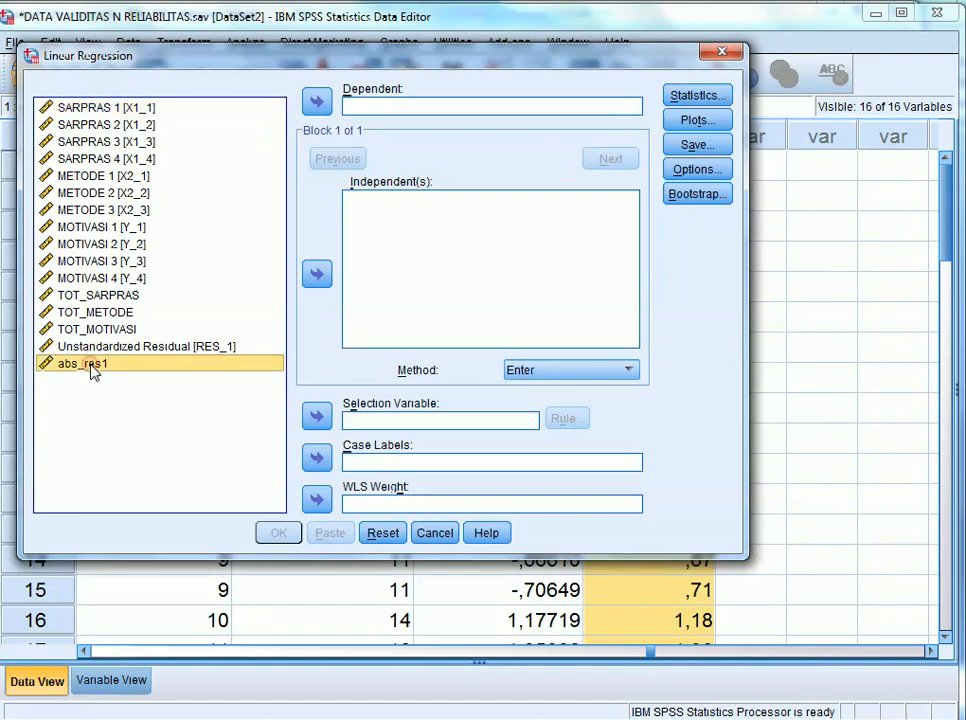
left_click(317, 104)
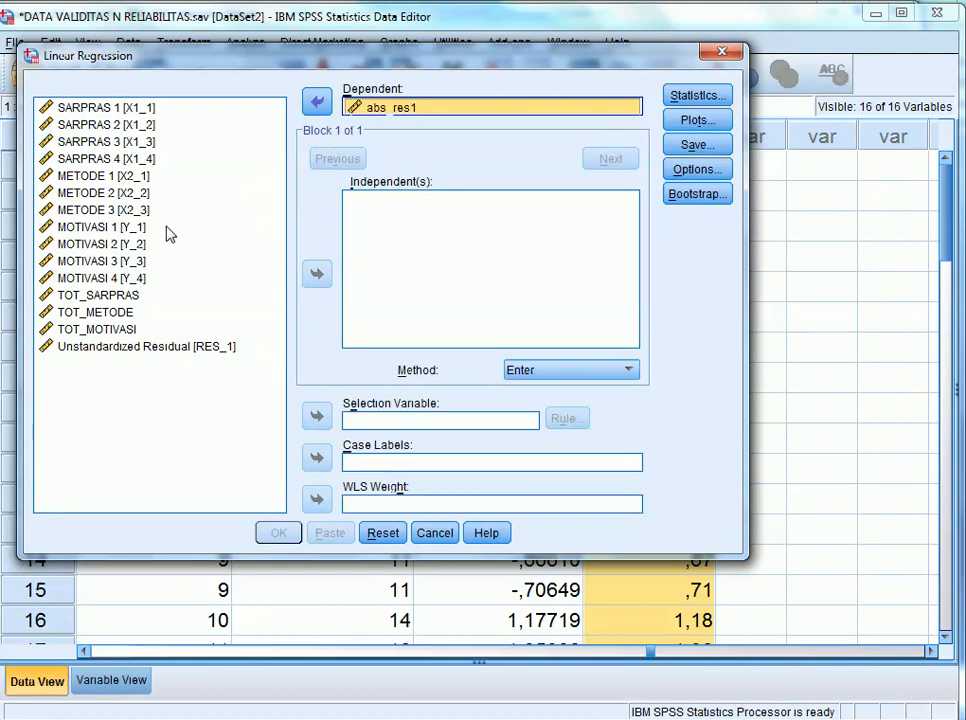
Run the regression with TOT_SARPRAS and TOT_METODE as independent variables and review the Coefficients table in the output.
left_click(130, 300)
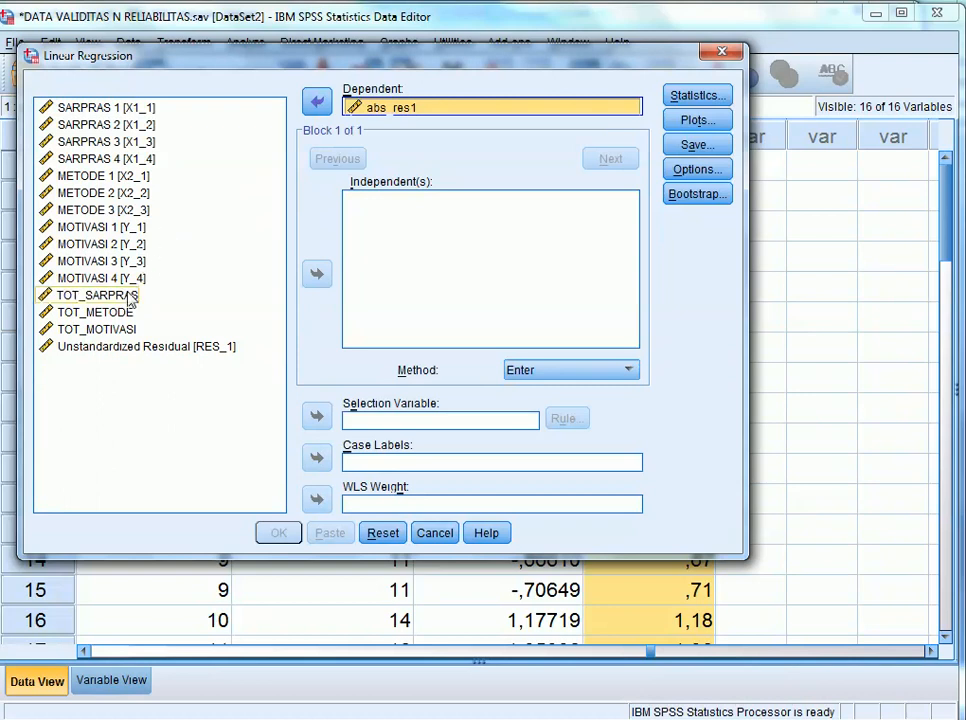
left_click(130, 297)
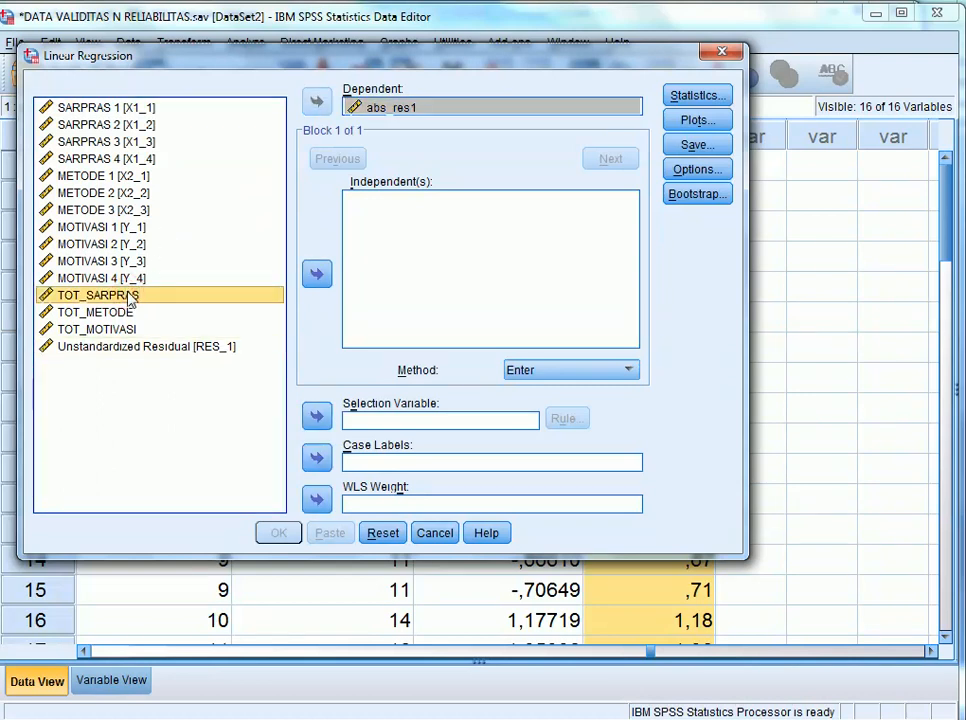
left_click(128, 312, "shift")
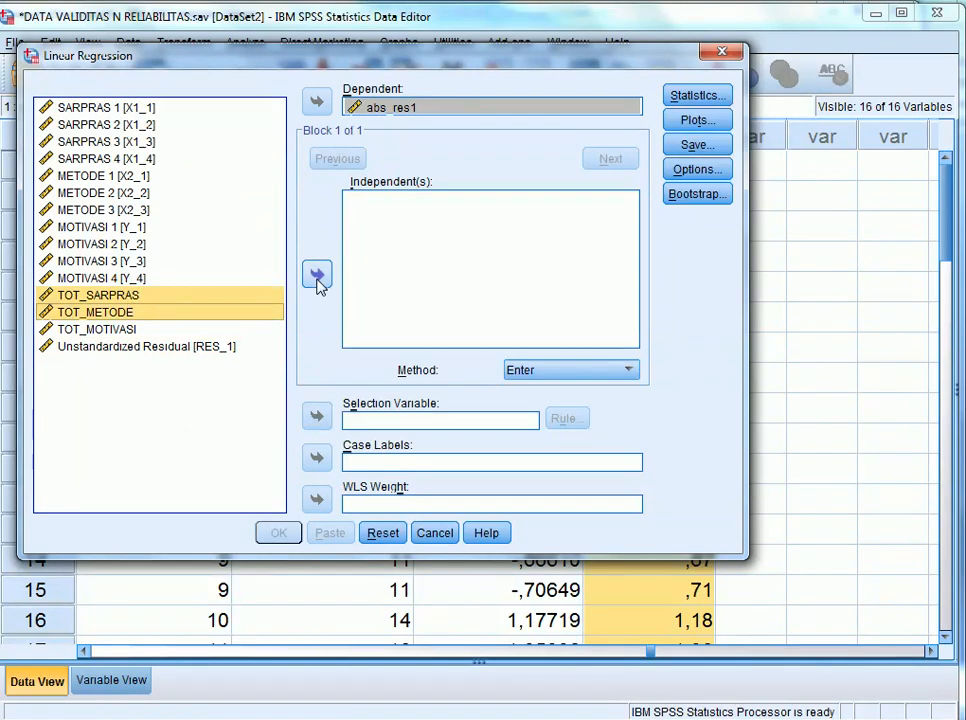
left_click(318, 283)
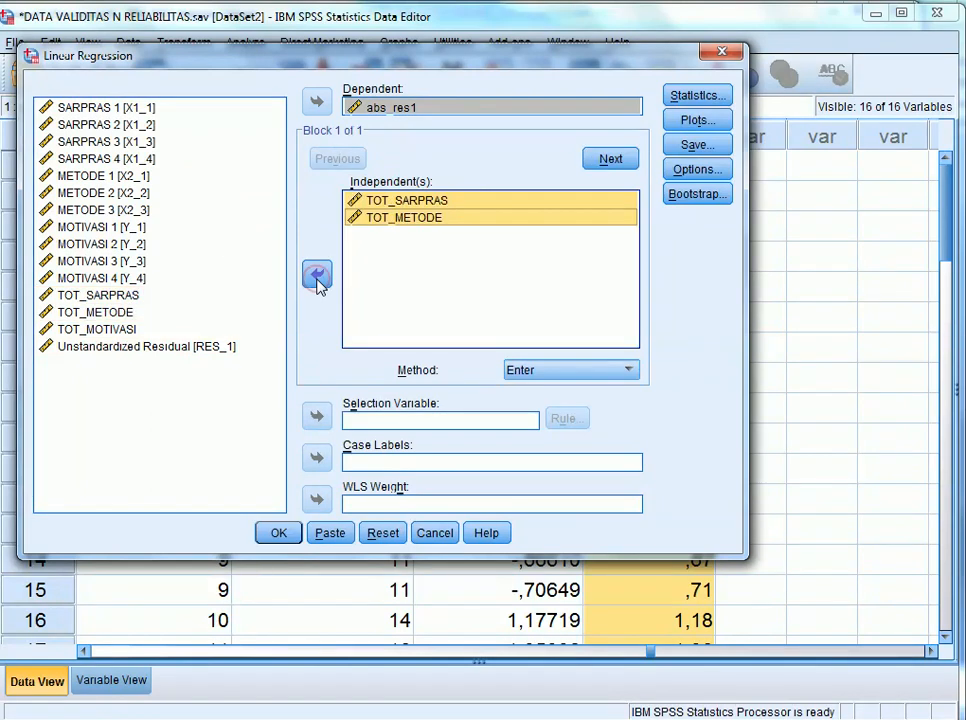
left_click(280, 533)
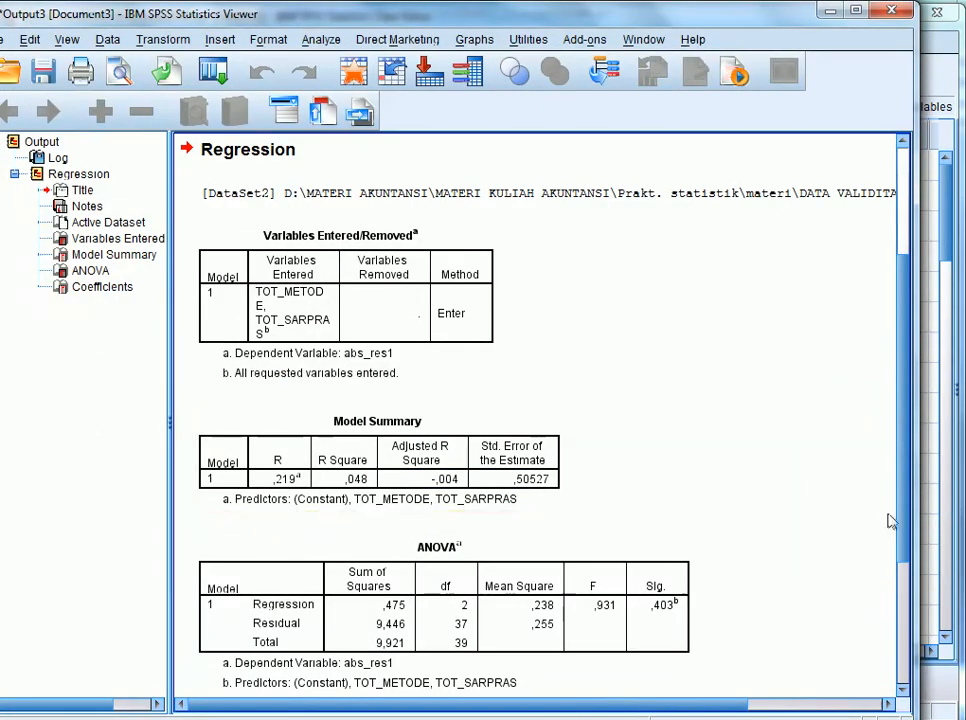
scroll(903, 565, "down", 5)
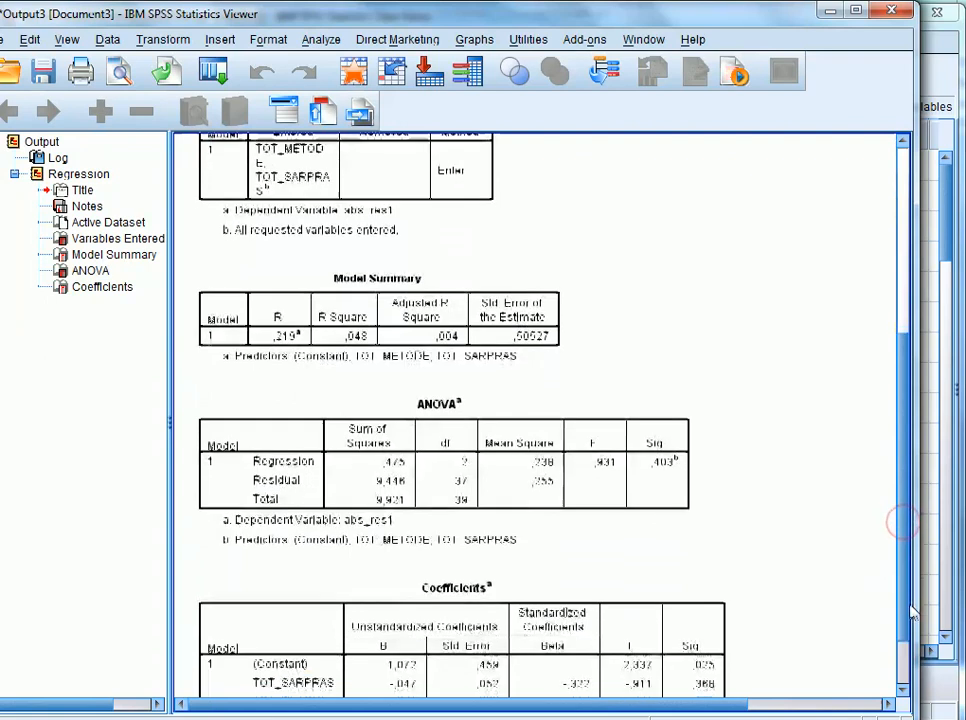
left_click_drag(903, 645, 903, 657)
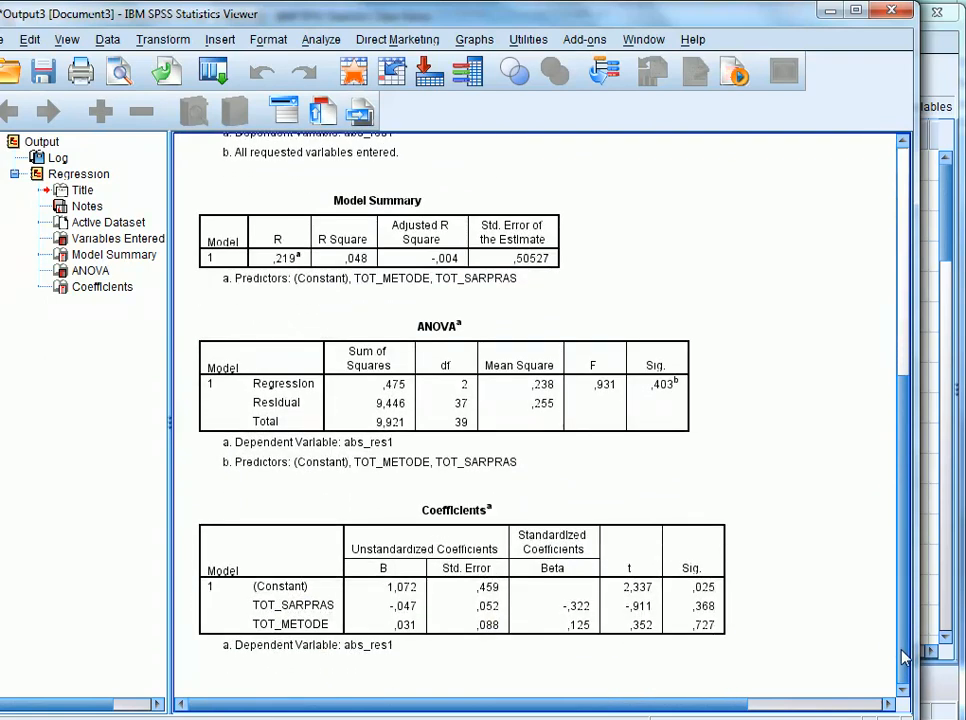